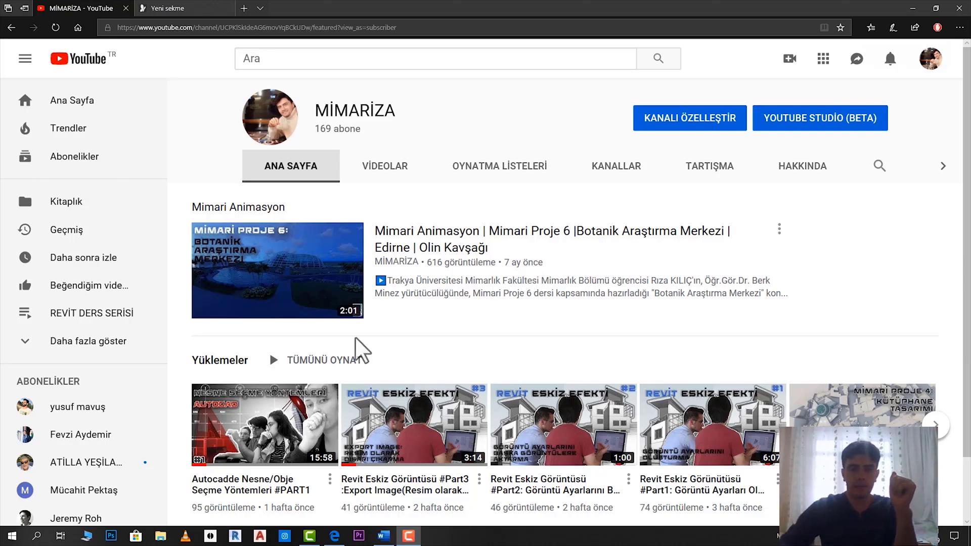
Switch from the YouTube channel page to the empty new browser tab
key("ctrl+Tab")
Search Bing for 'REVİT FREE' and open the Autodesk Education free Revit page
type("REVİ")
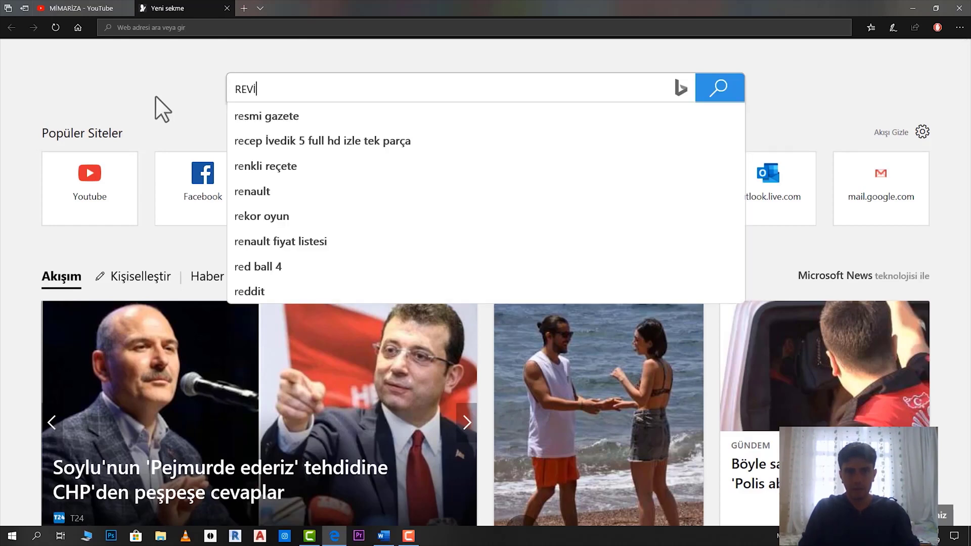
type("T FREE")
key("Return")
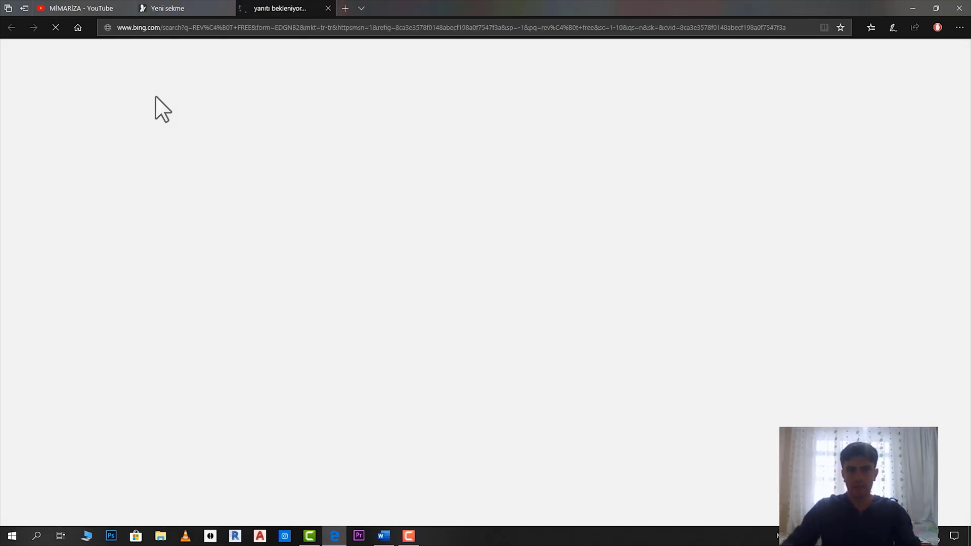
left_click(169, 188)
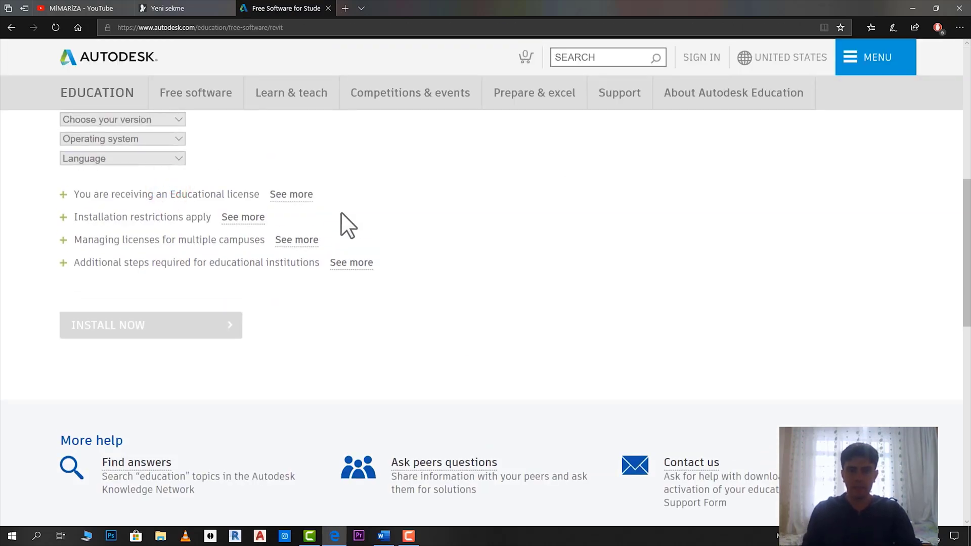
scroll(340, 211, "up", 5)
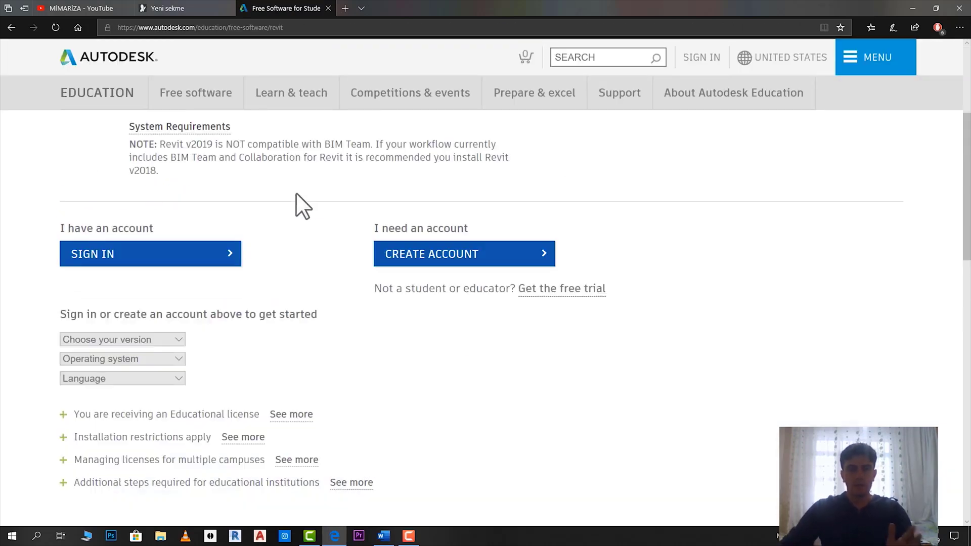
scroll(297, 206, "up", 5)
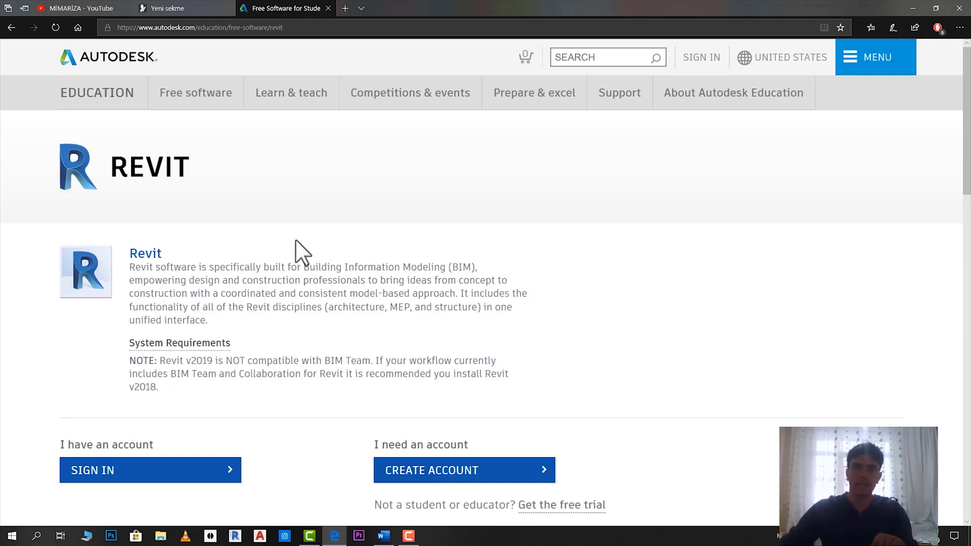
scroll(295, 242, "down", 4)
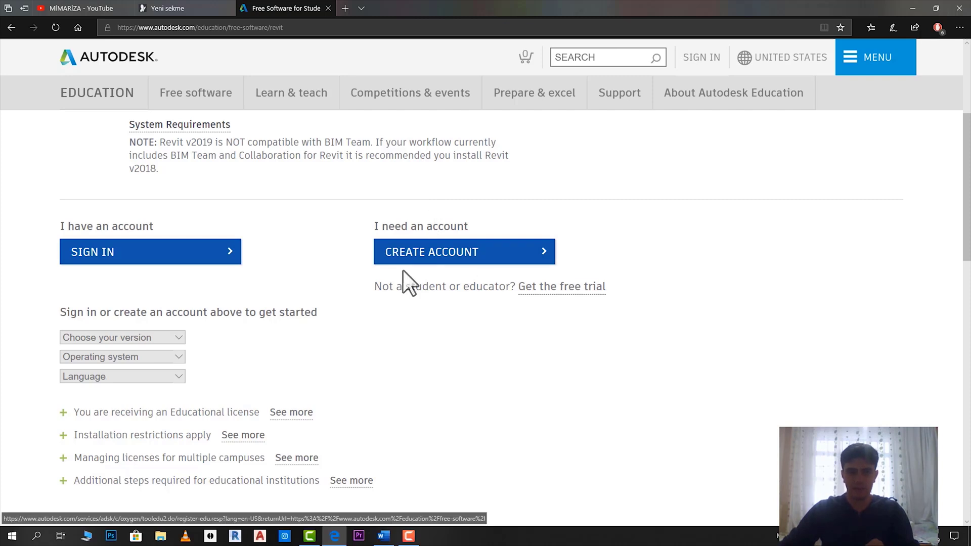
Sign in to the Autodesk account with the account e-mail and password
left_click(197, 250)
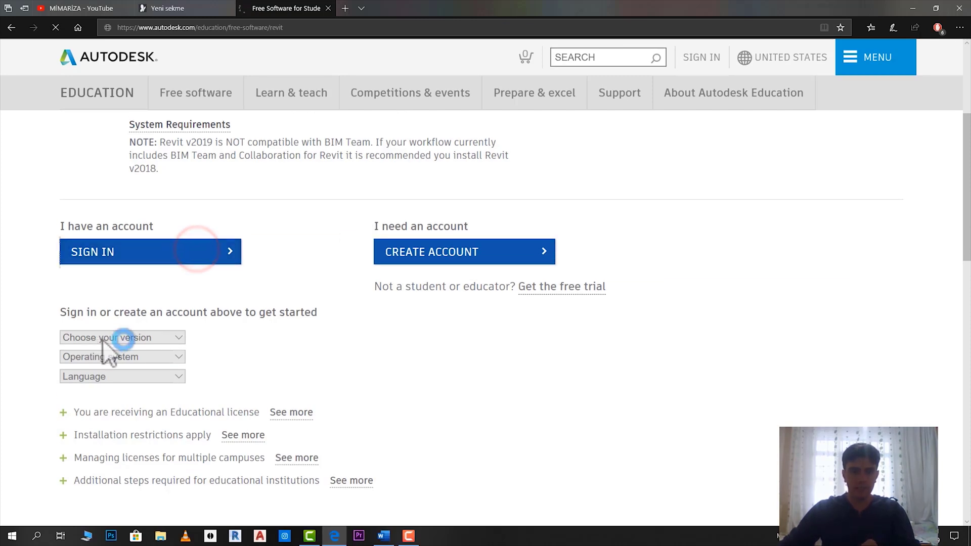
left_click(407, 171)
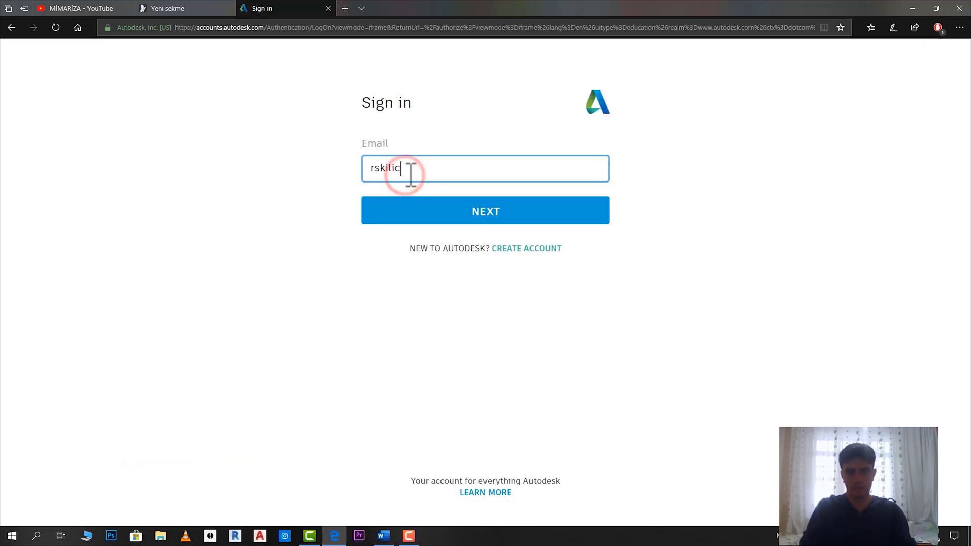
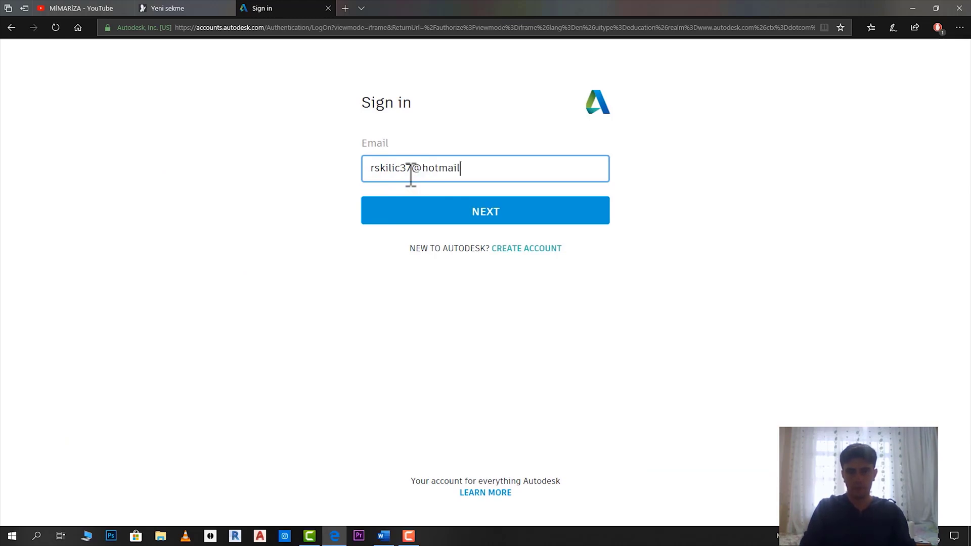
key("Return")
type("************")
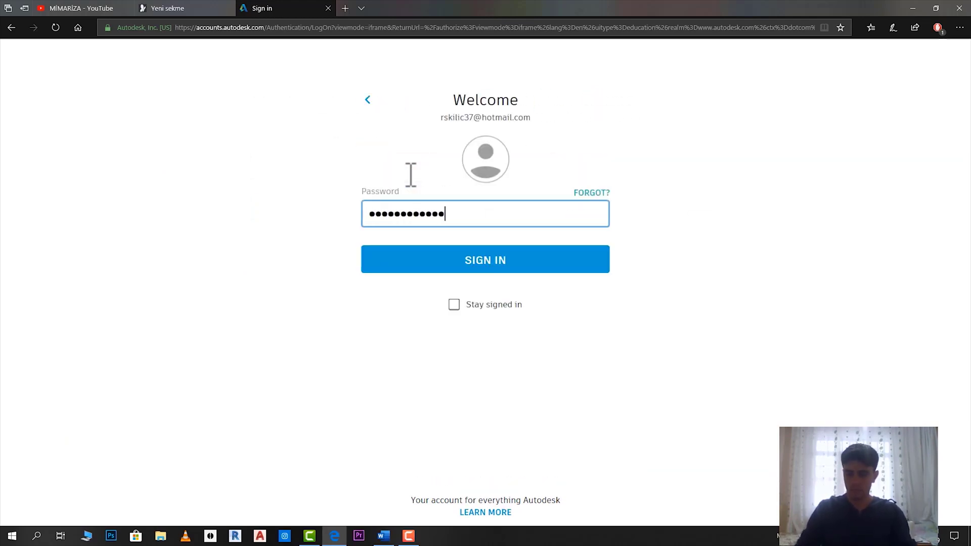
key("Return")
Choose Revit 2020, Windows 64-bit and English as the download version, system and language
scroll(254, 248, "down", 3)
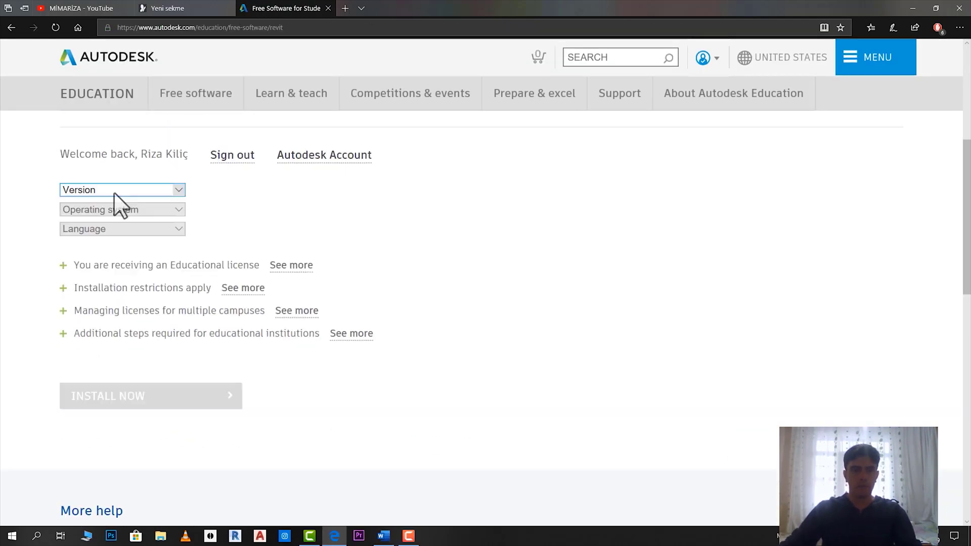
left_click(114, 191)
left_click(81, 241)
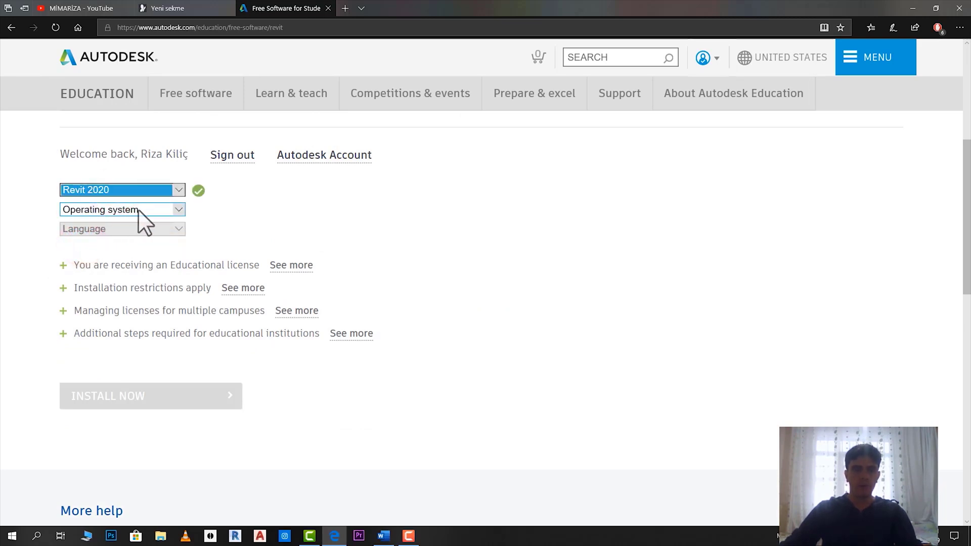
left_click(138, 209)
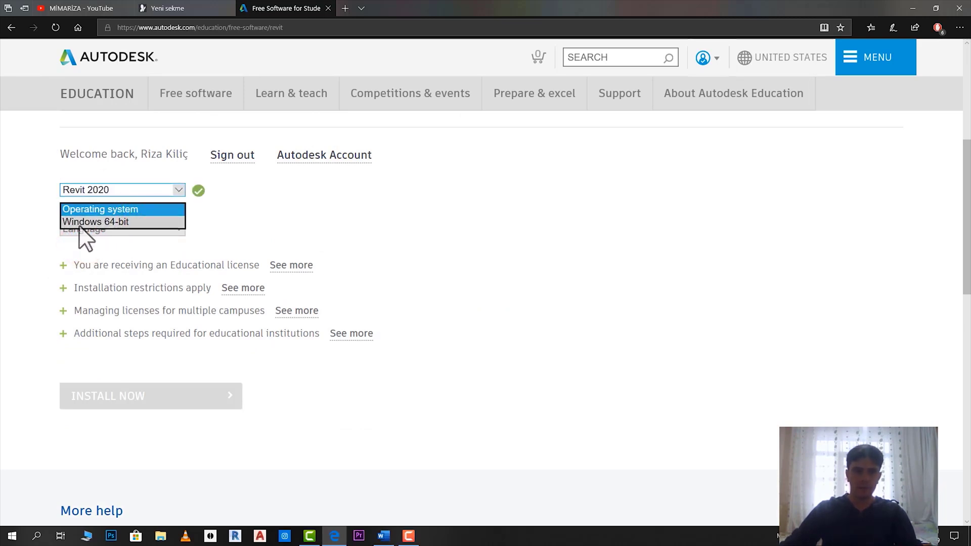
left_click(81, 222)
left_click(90, 231)
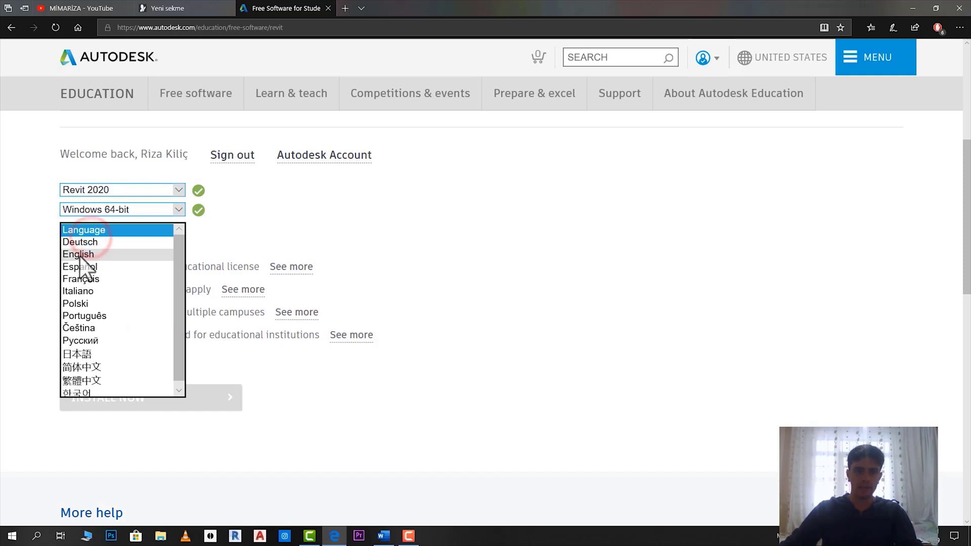
left_click(79, 254)
scroll(81, 205, "down", 1)
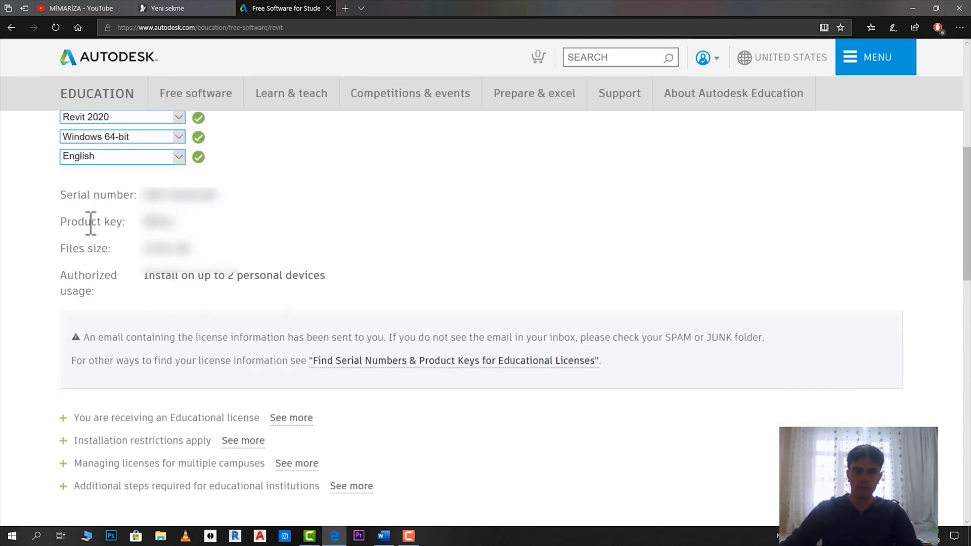
scroll(89, 223, "down", 1)
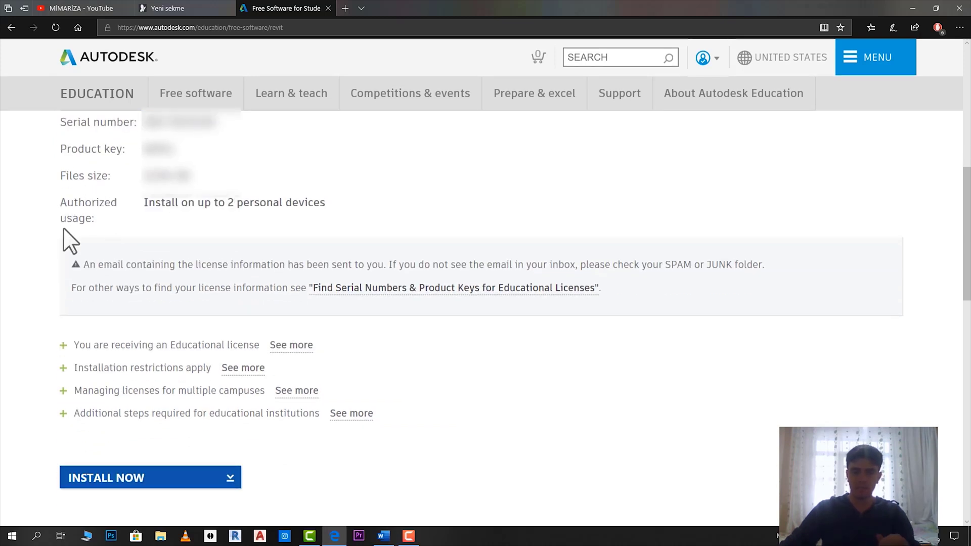
scroll(152, 226, "down", 1)
scroll(253, 220, "up", 1)
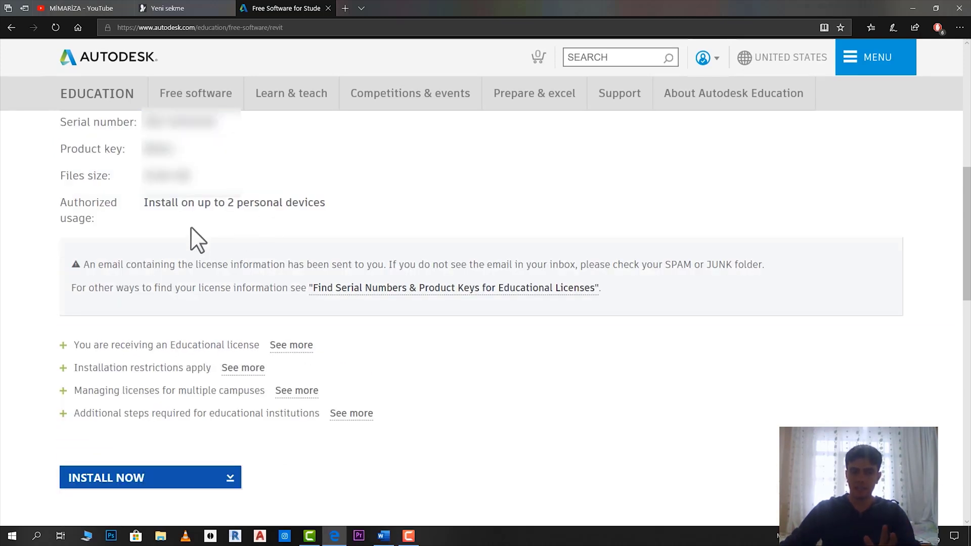
scroll(268, 268, "down", 1)
scroll(248, 329, "down", 1)
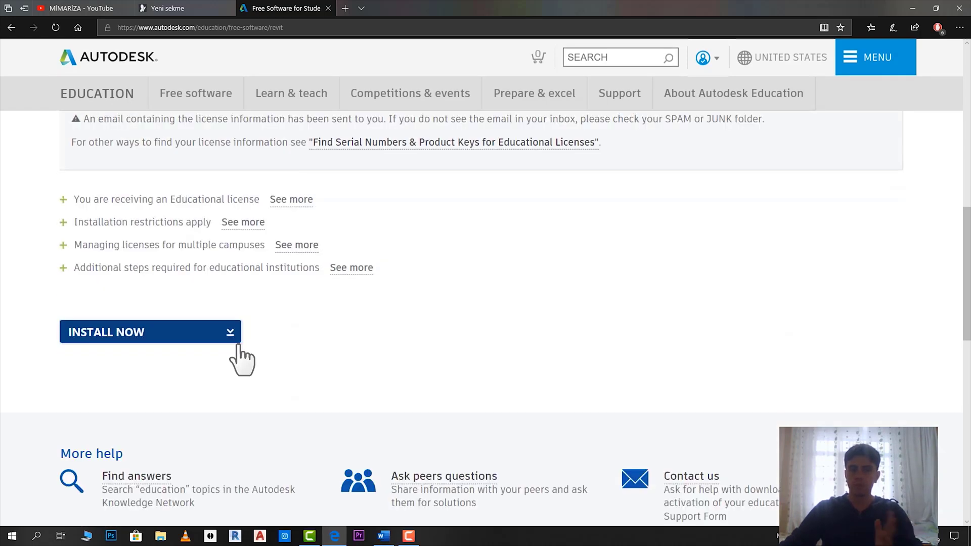
Compare Install Now and Download Now in the Help Me Decide guide, then choose Install Now
left_click(231, 333)
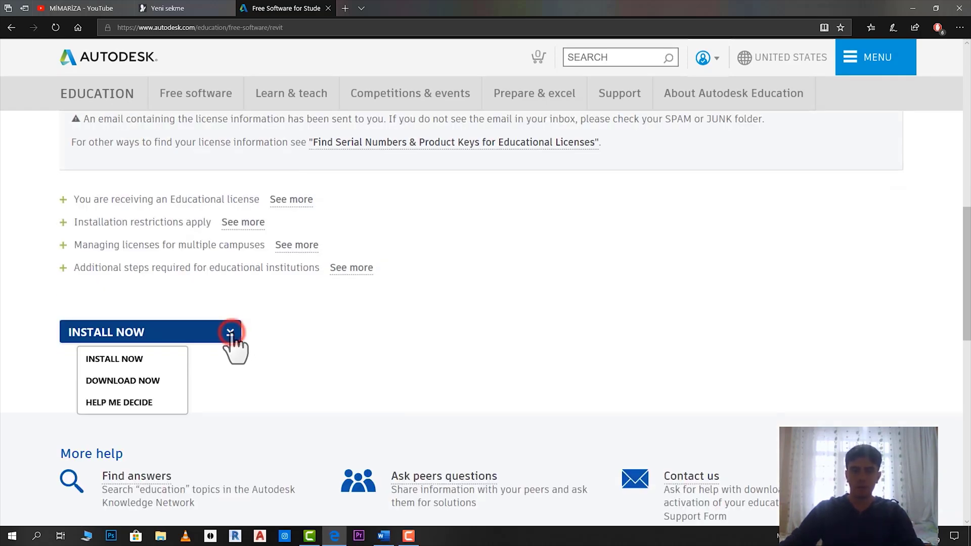
scroll(134, 354, "down", 1)
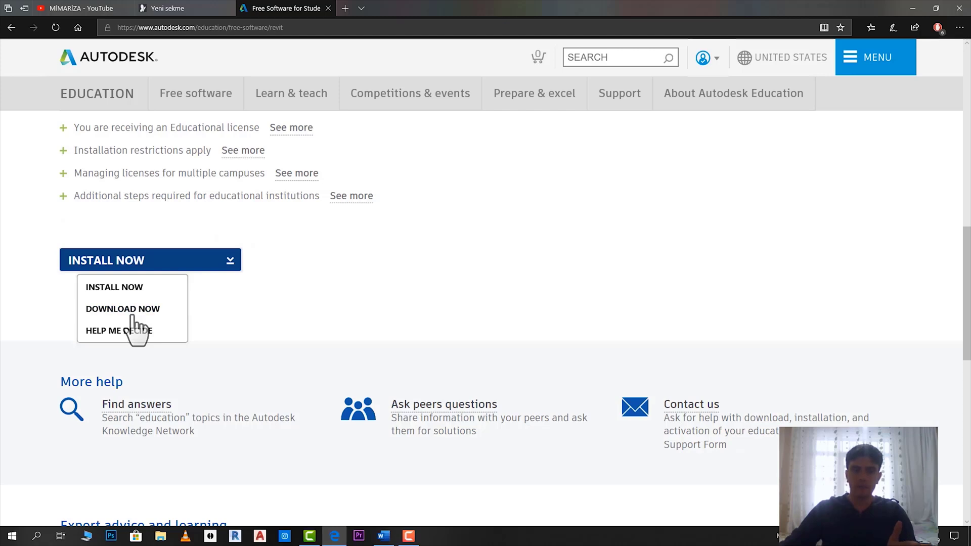
left_click(129, 332)
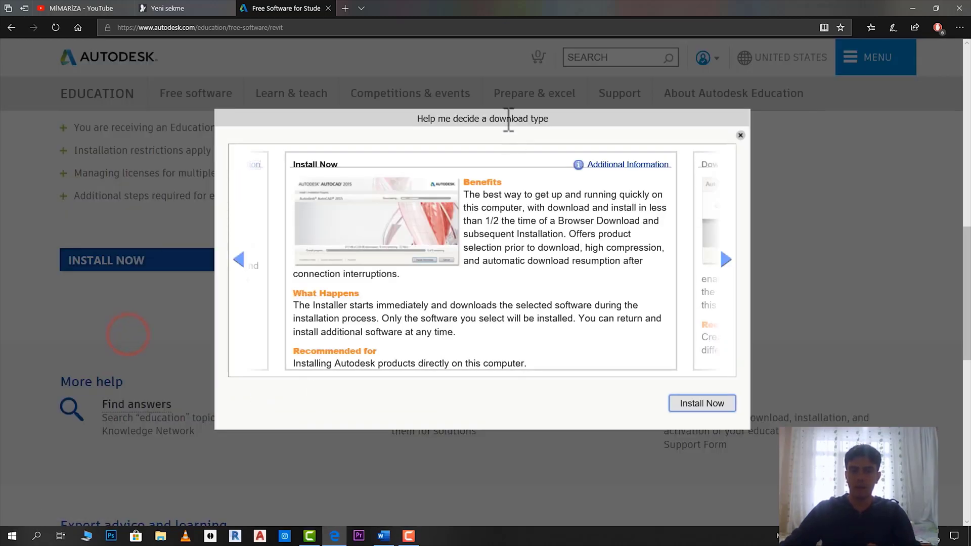
left_click_drag(508, 119, 505, 167)
left_click(338, 158)
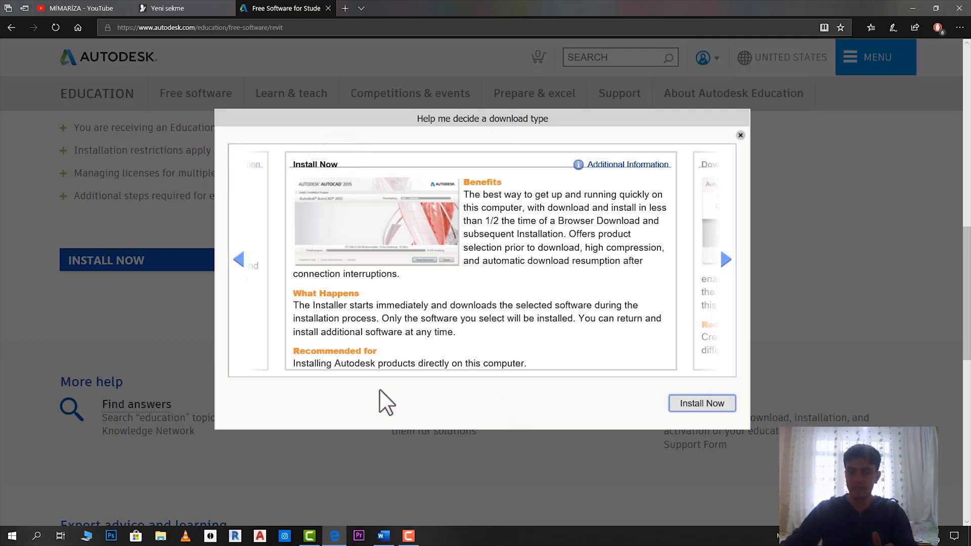
left_click(725, 259)
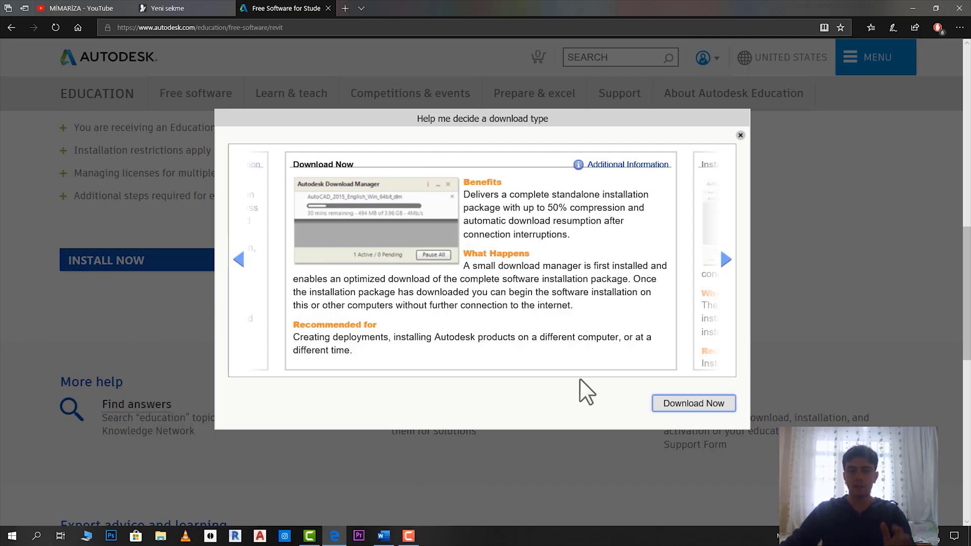
left_click(741, 135)
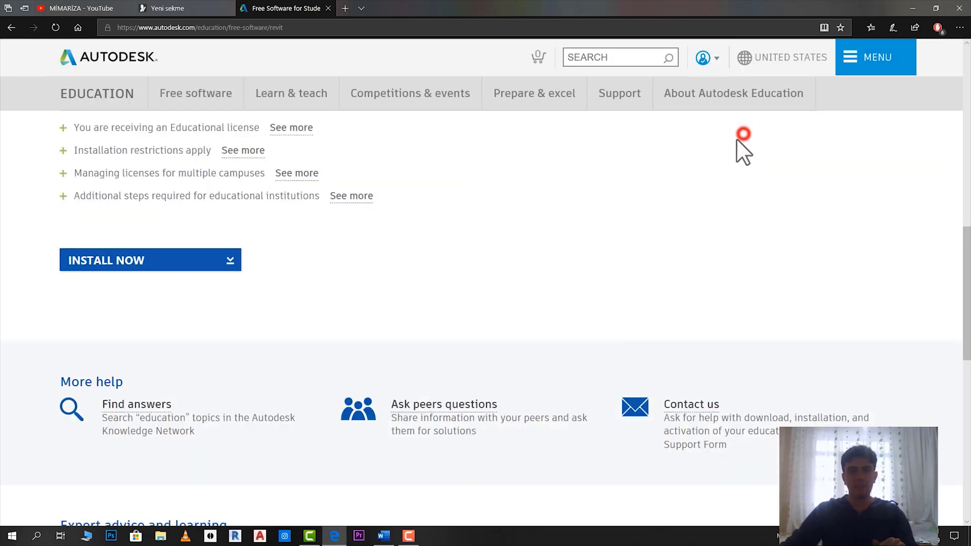
left_click(116, 265)
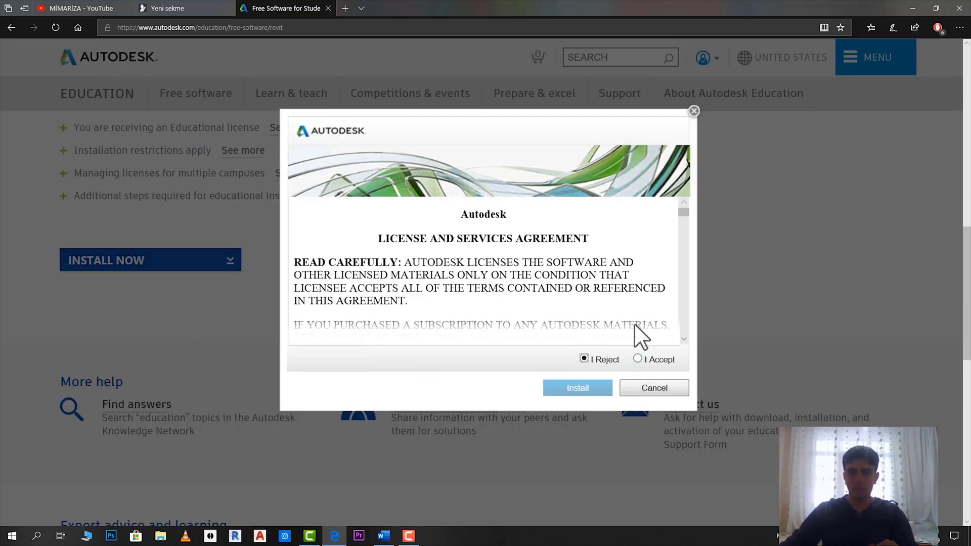
Accept the license agreement and run the downloaded Revit 2020 web installer past the security warning
left_click(637, 359)
left_click(576, 390)
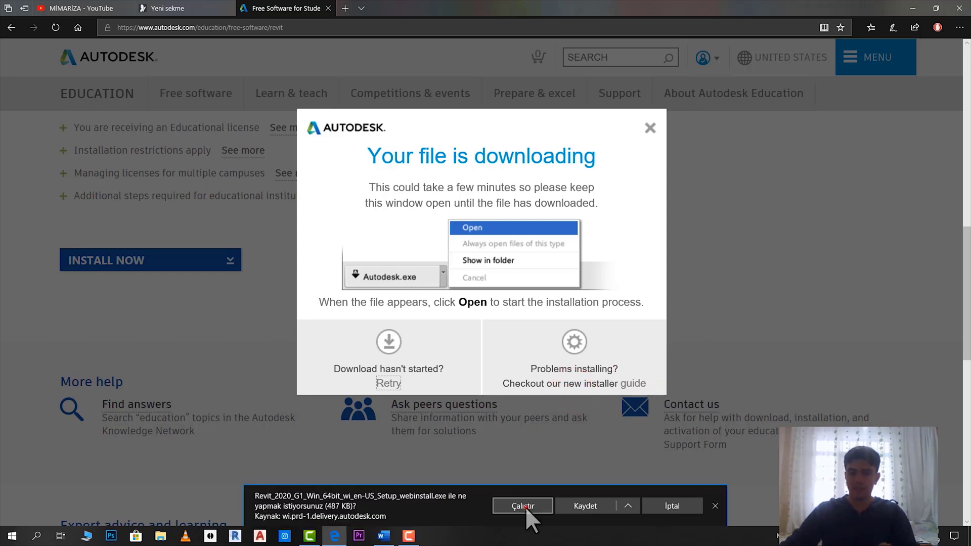
left_click(523, 506)
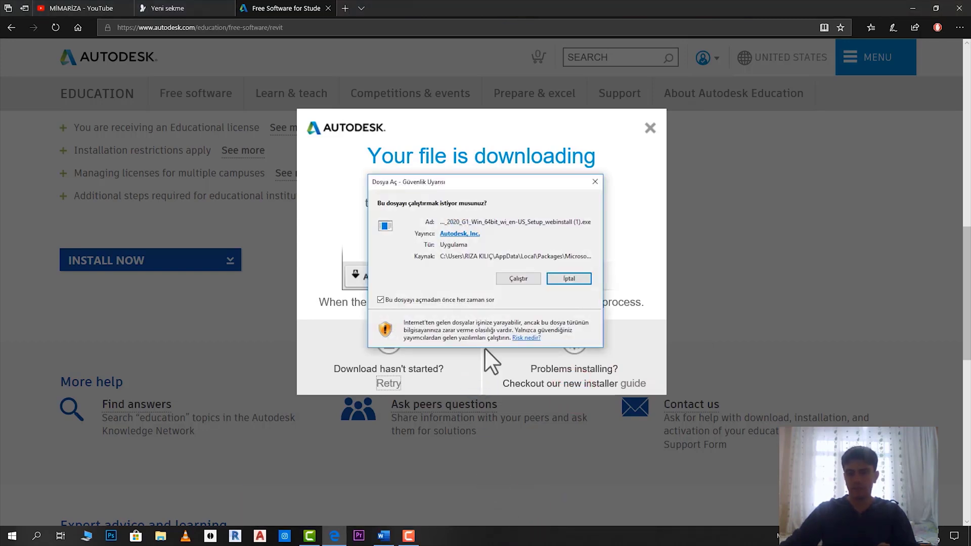
left_click(511, 278)
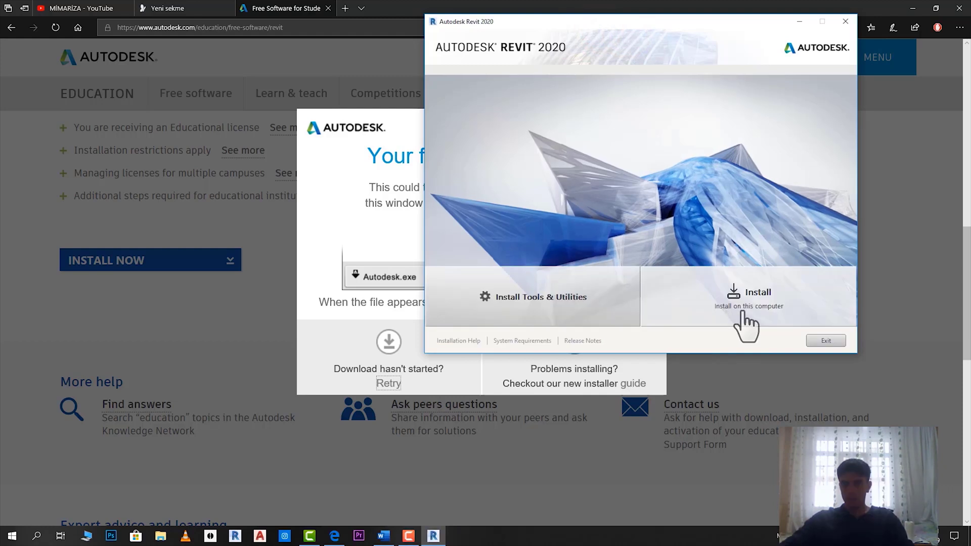
Install Revit 2020 on this computer with the default components and install path
left_click(739, 300)
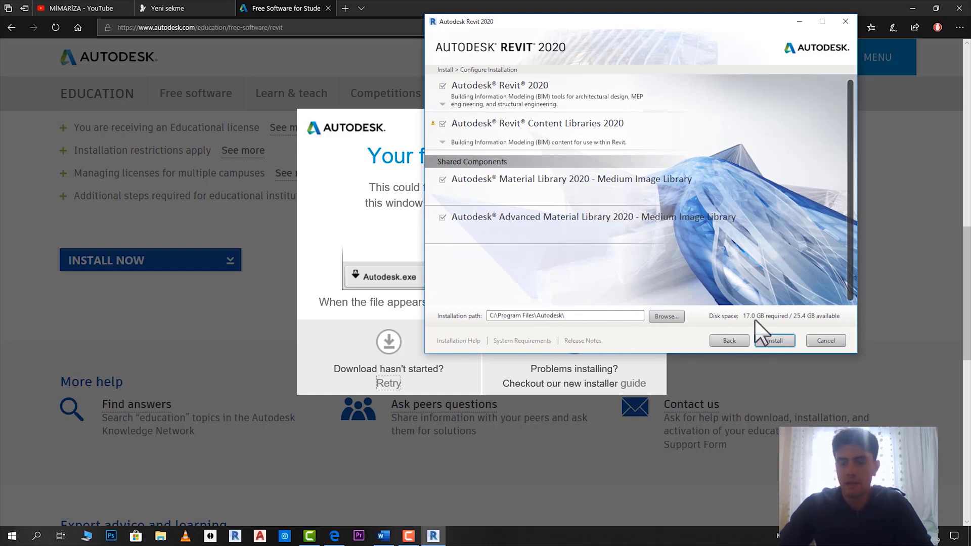
left_click(776, 343)
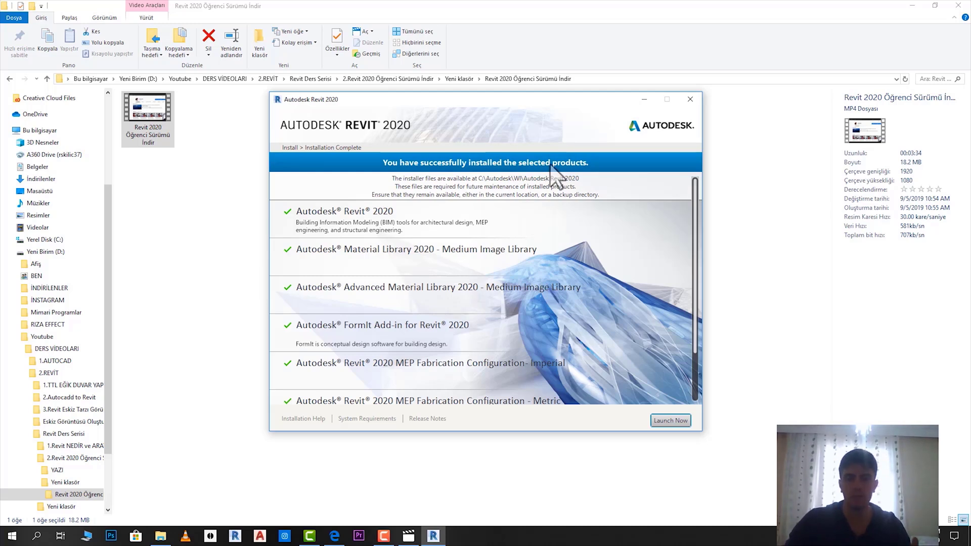
Review the installed products list and launch Revit 2020
scroll(329, 304, "down", 1)
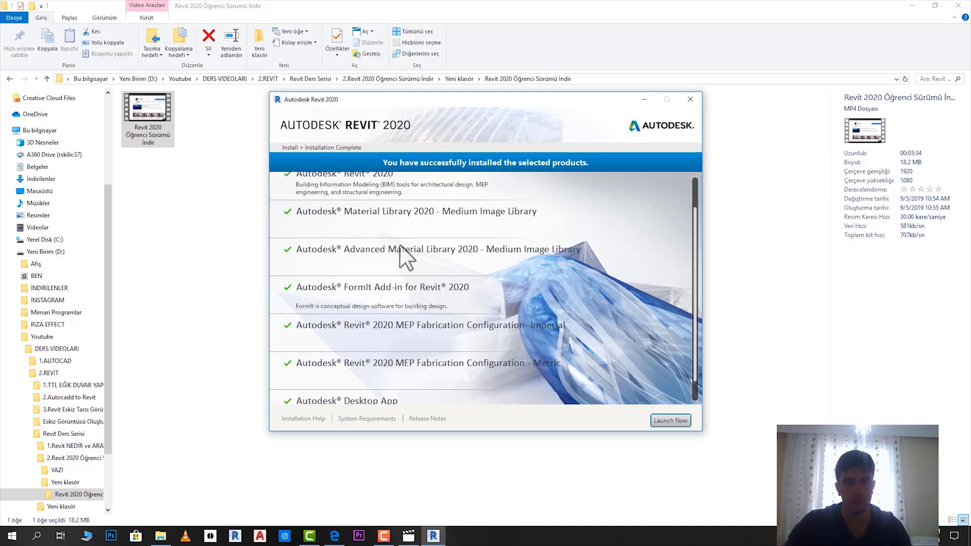
scroll(405, 283, "down", 1)
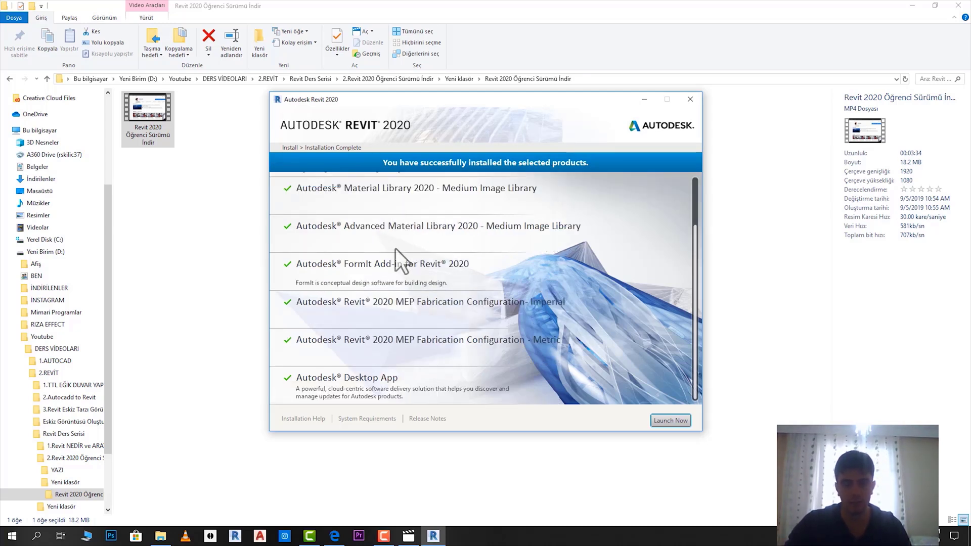
scroll(349, 369, "up", 2)
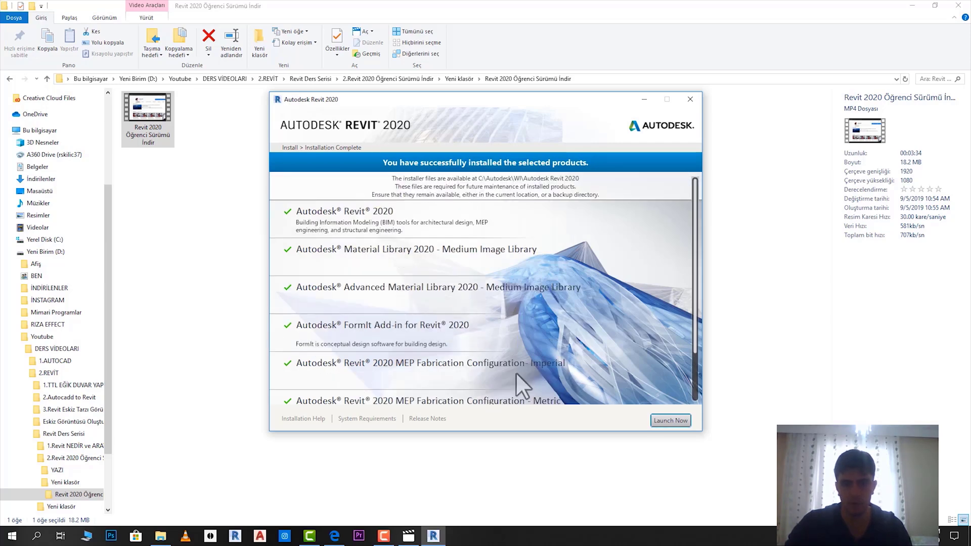
left_click(671, 420)
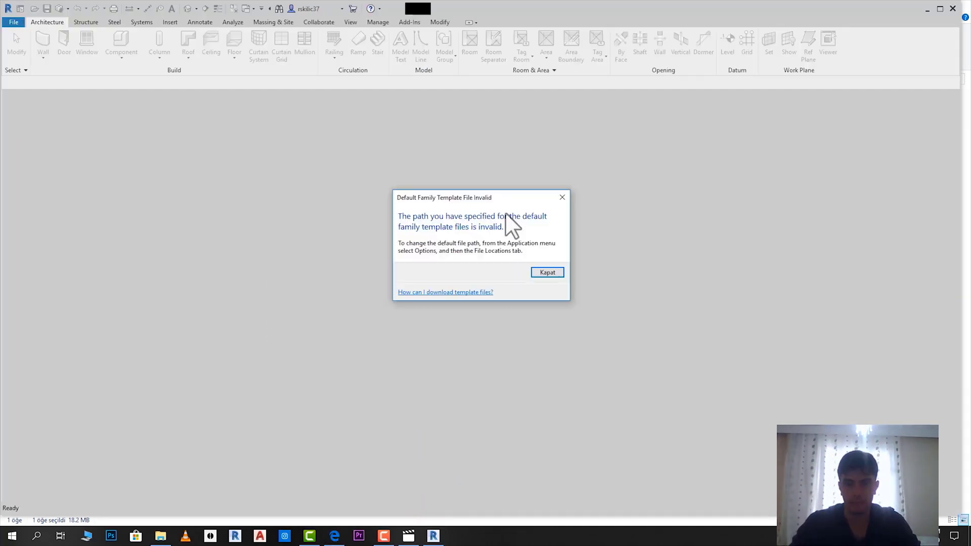
Dismiss the template warning and create a Metric project with template <None>, viewed in 3D
left_click(536, 271)
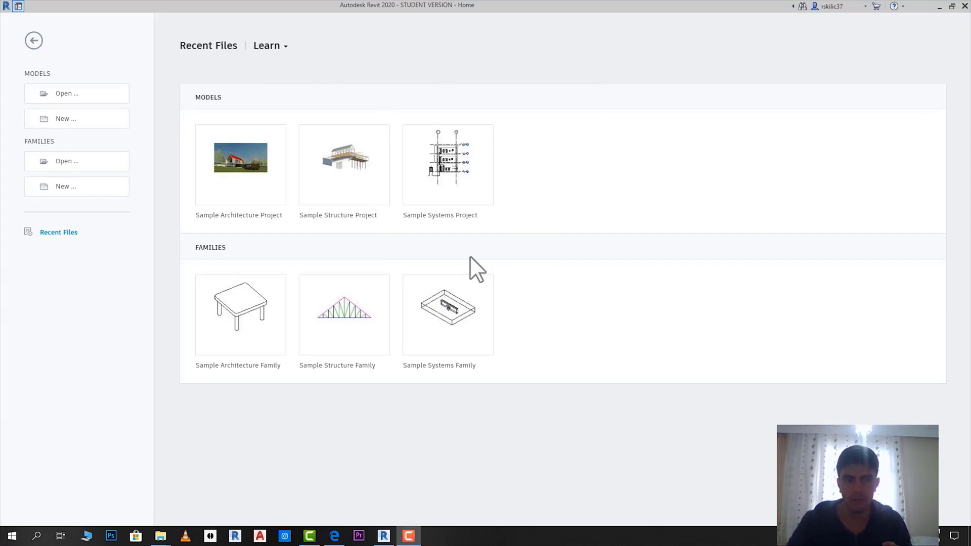
left_click(87, 120)
left_click(351, 210)
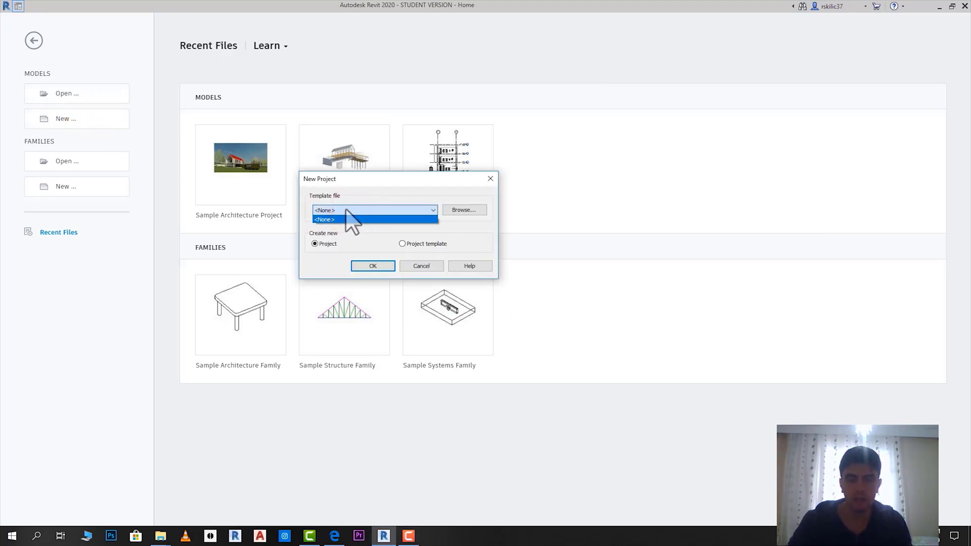
left_click(346, 210)
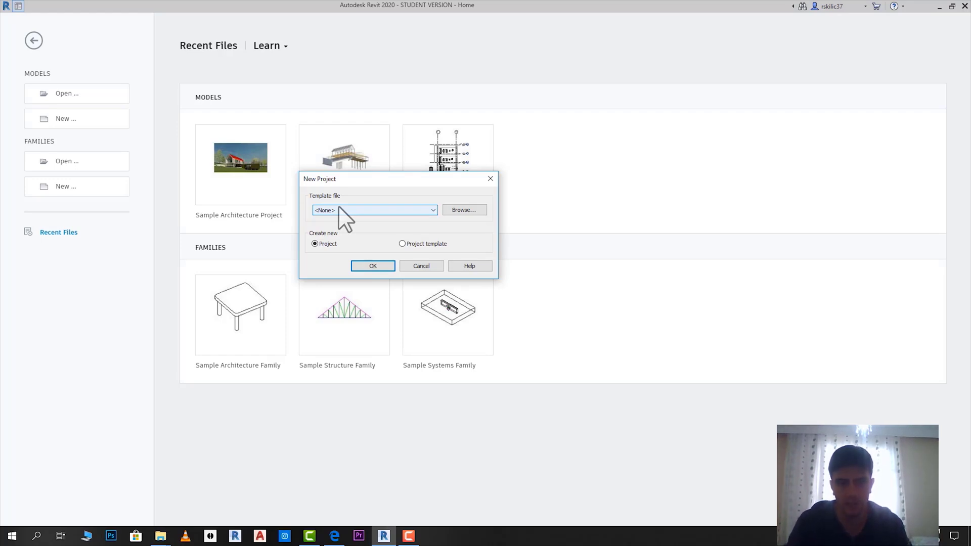
key("Return")
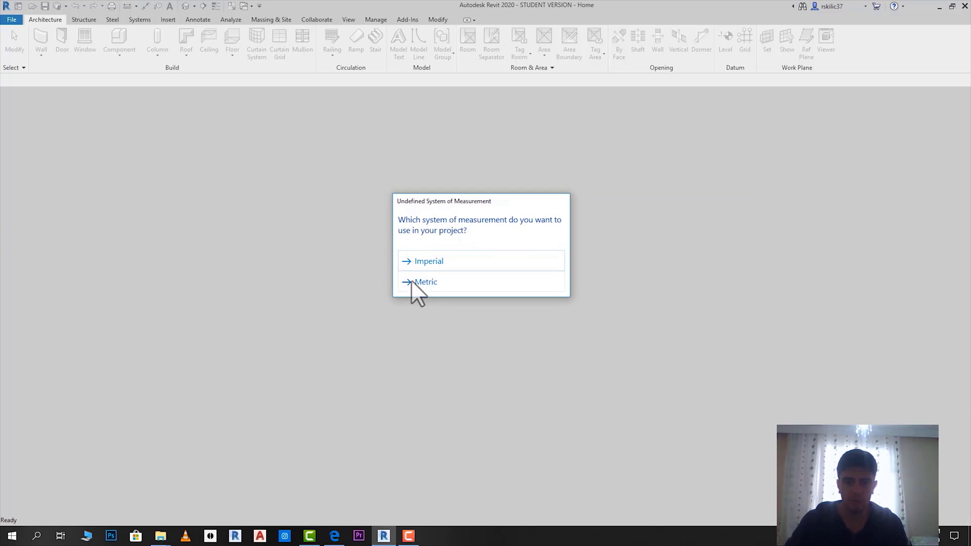
left_click(412, 281)
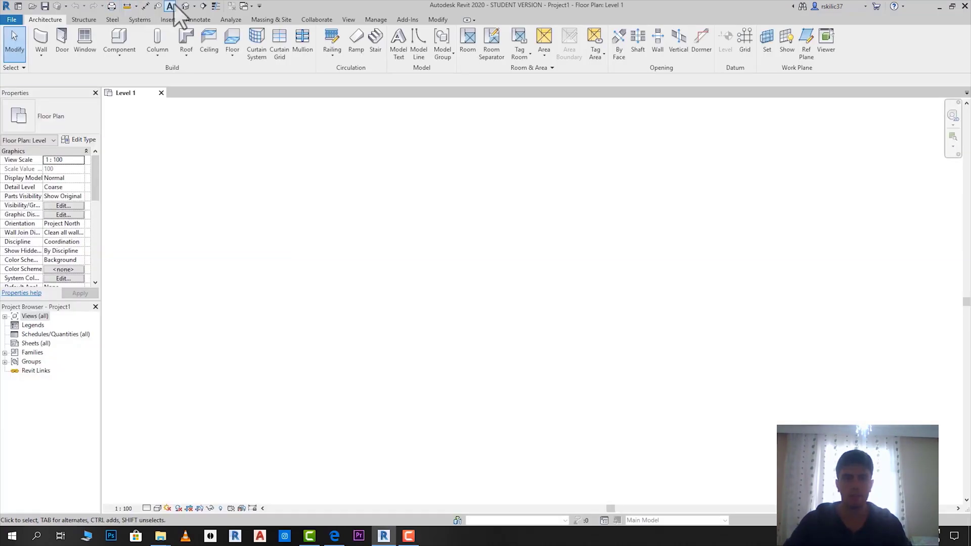
scroll(507, 231, "up", 3)
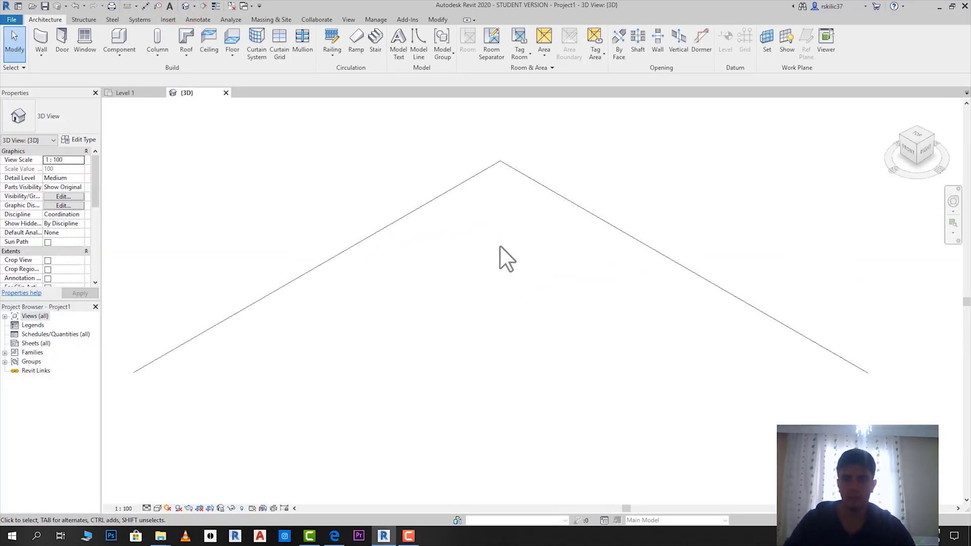
middle_click_drag(501, 253, 615, 208)
scroll(616, 208, "down", 2)
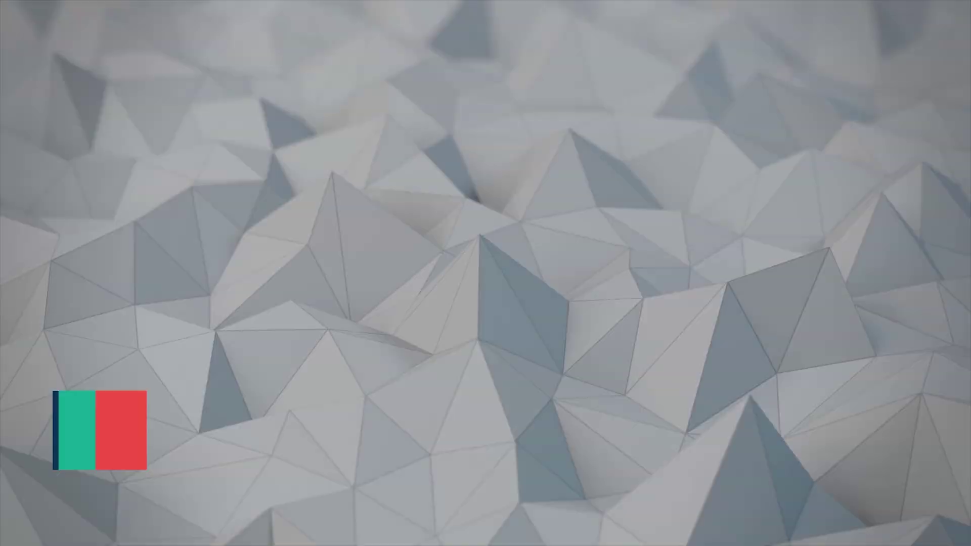